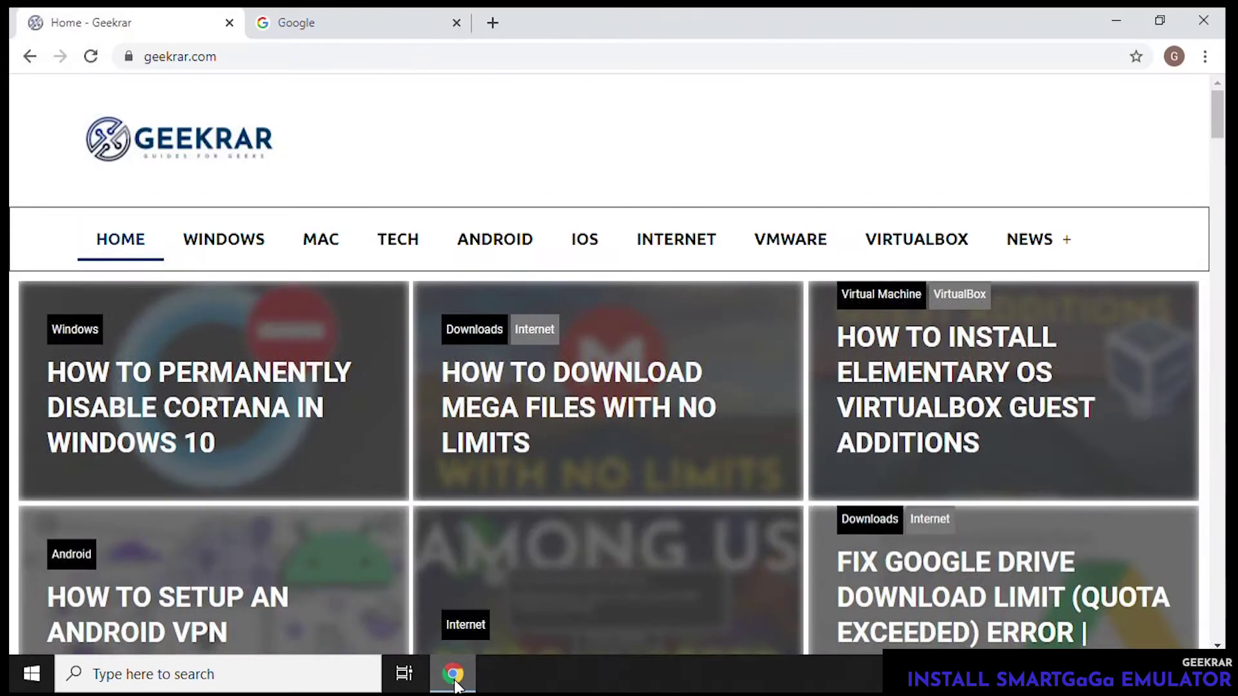
- Search Google for "smartgaga" and open the SmartGaGa download page on goongloo.com
click(306, 36)
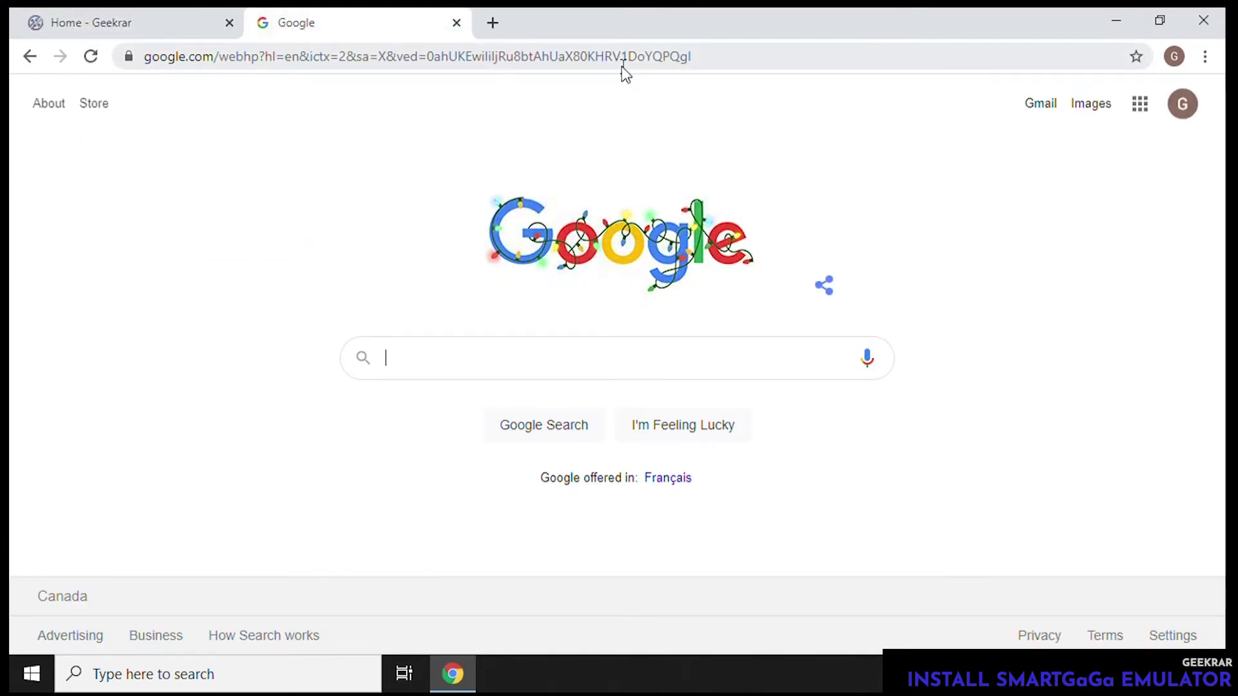
text(smartgaga)
key(Return)
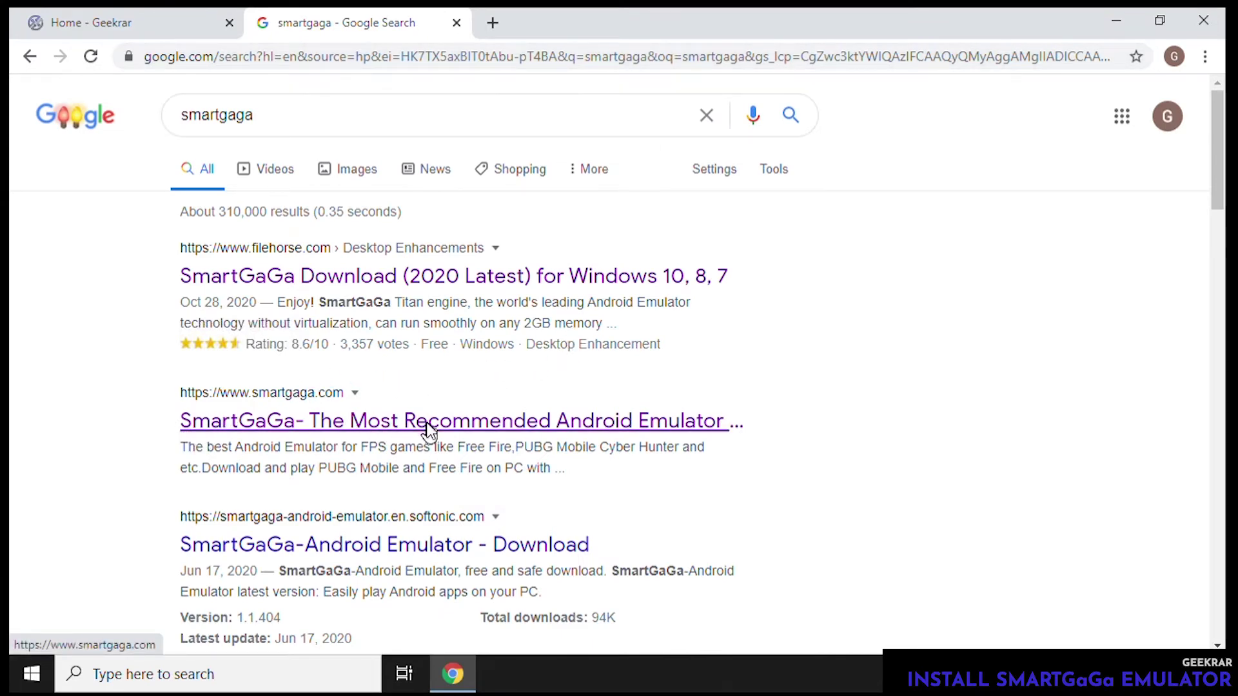
scroll(429, 428, down, 3)
scroll(430, 431, down, 2)
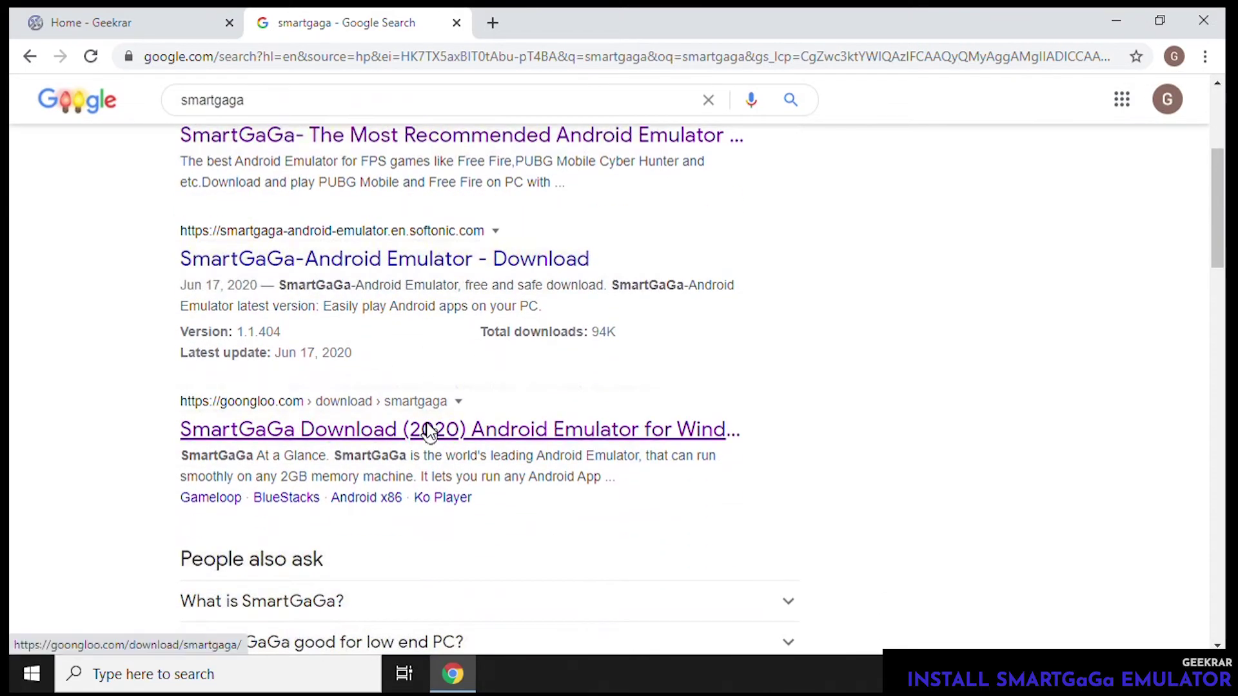
click(593, 443)
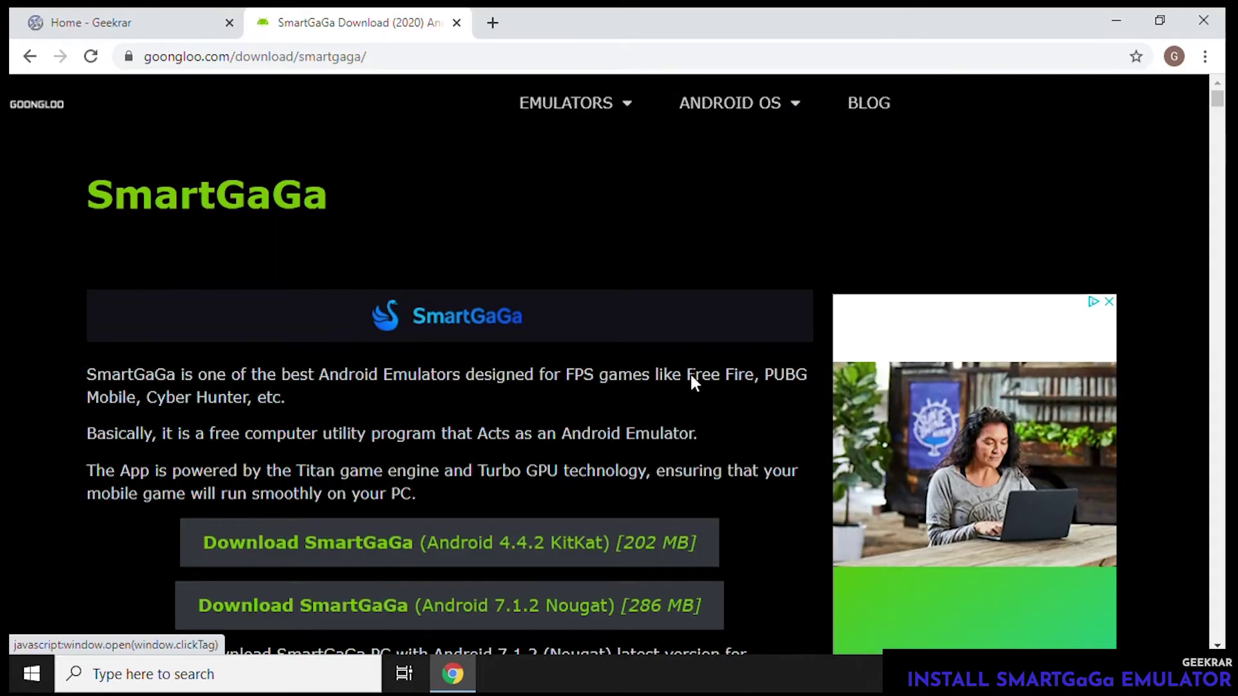
- Download the SmartGaGa installer for Android 7.1.2 Nougat and show the downloaded file in its folder
scroll(601, 380, down, 3)
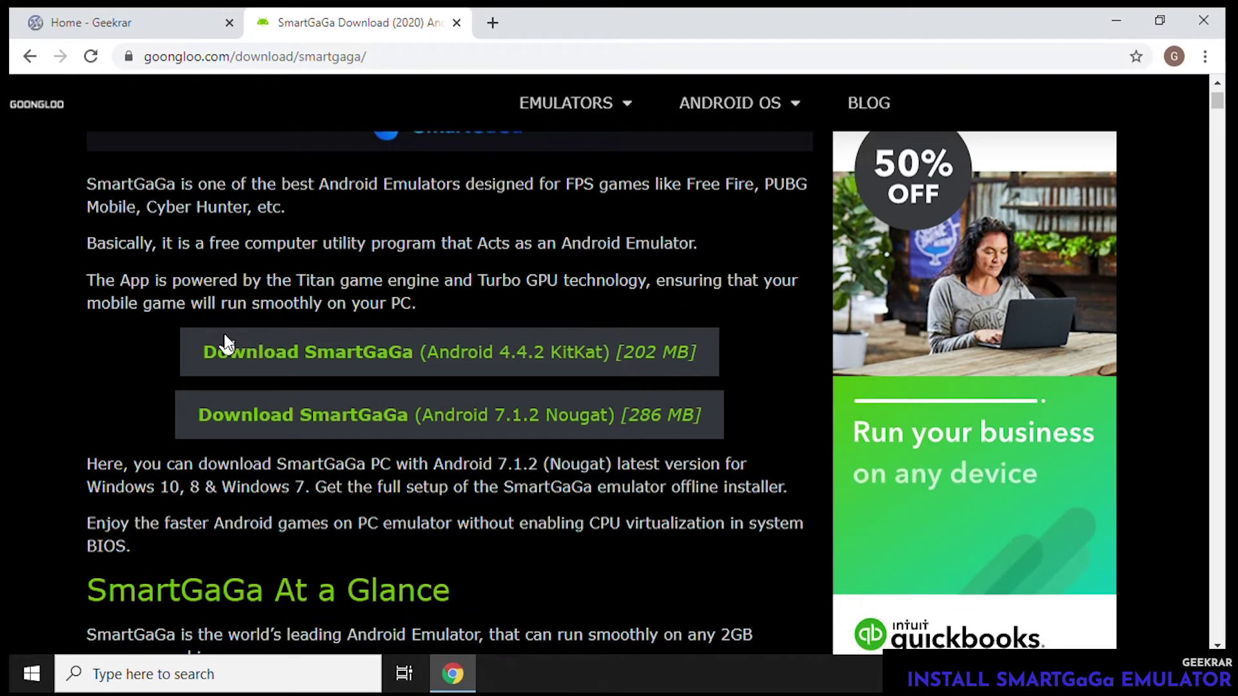
click(523, 367)
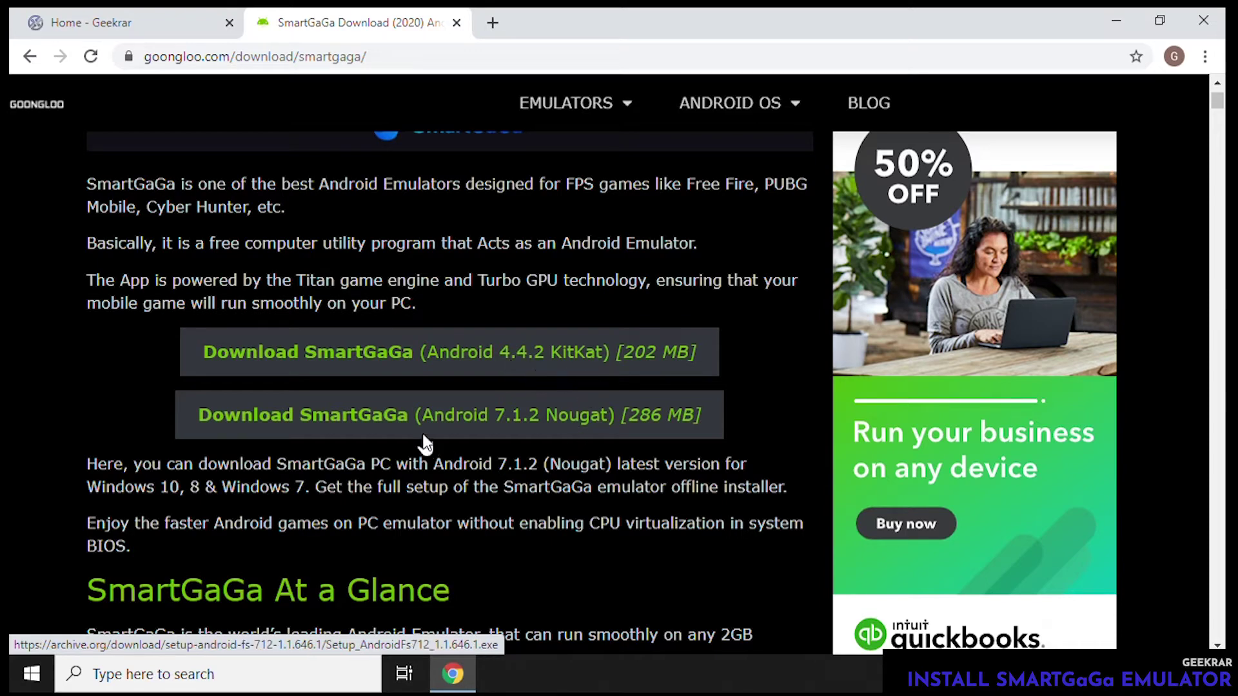
click(390, 425)
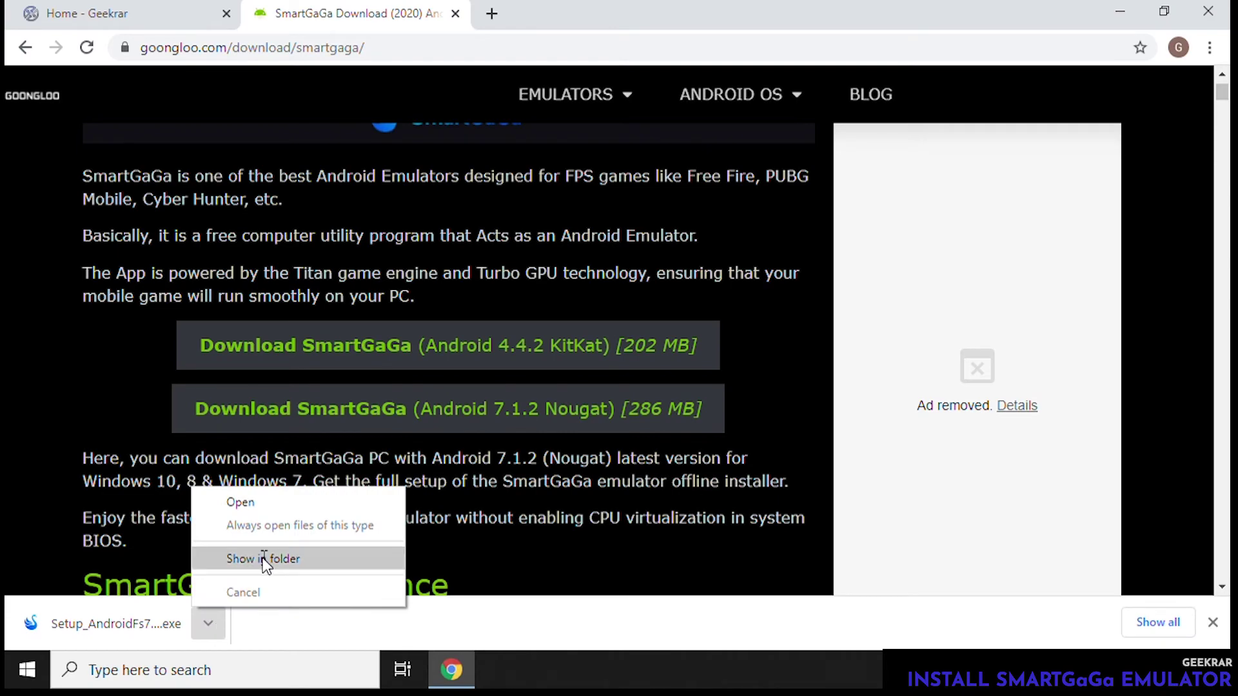
click(252, 567)
click(1114, 17)
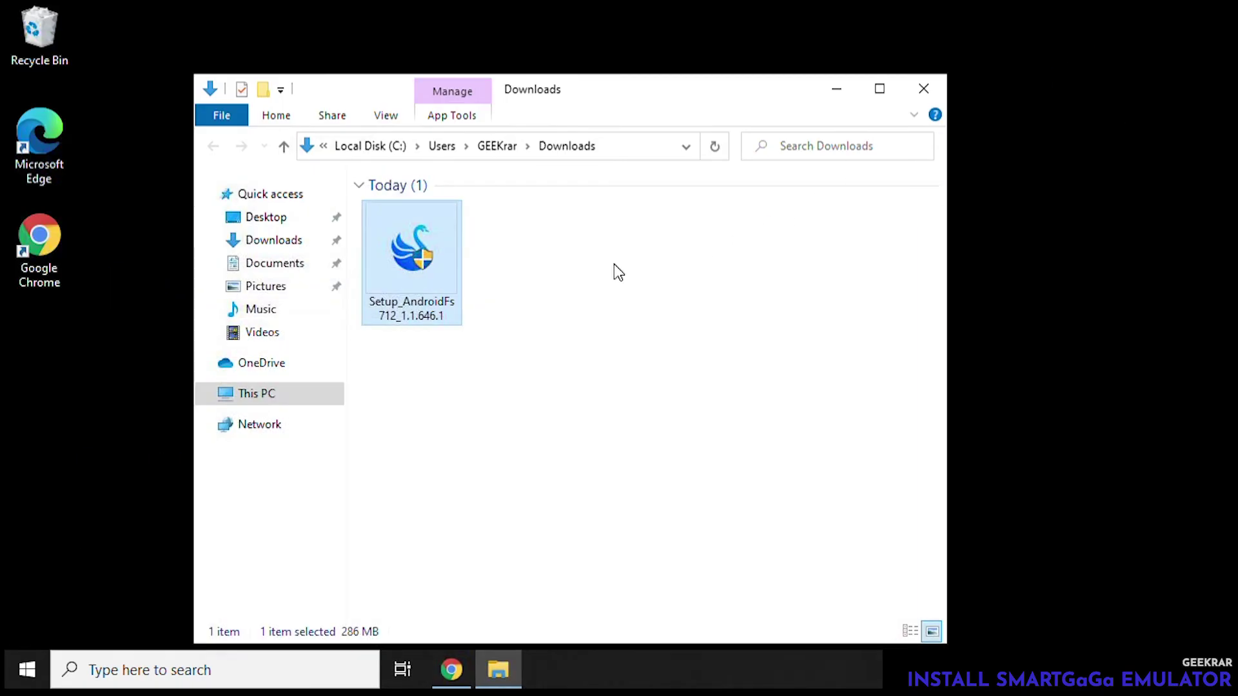
- Run Setup_AndroidFs712_1.1.646.1 as administrator, allow it to make changes, and minimise the Downloads window
right_click(425, 276)
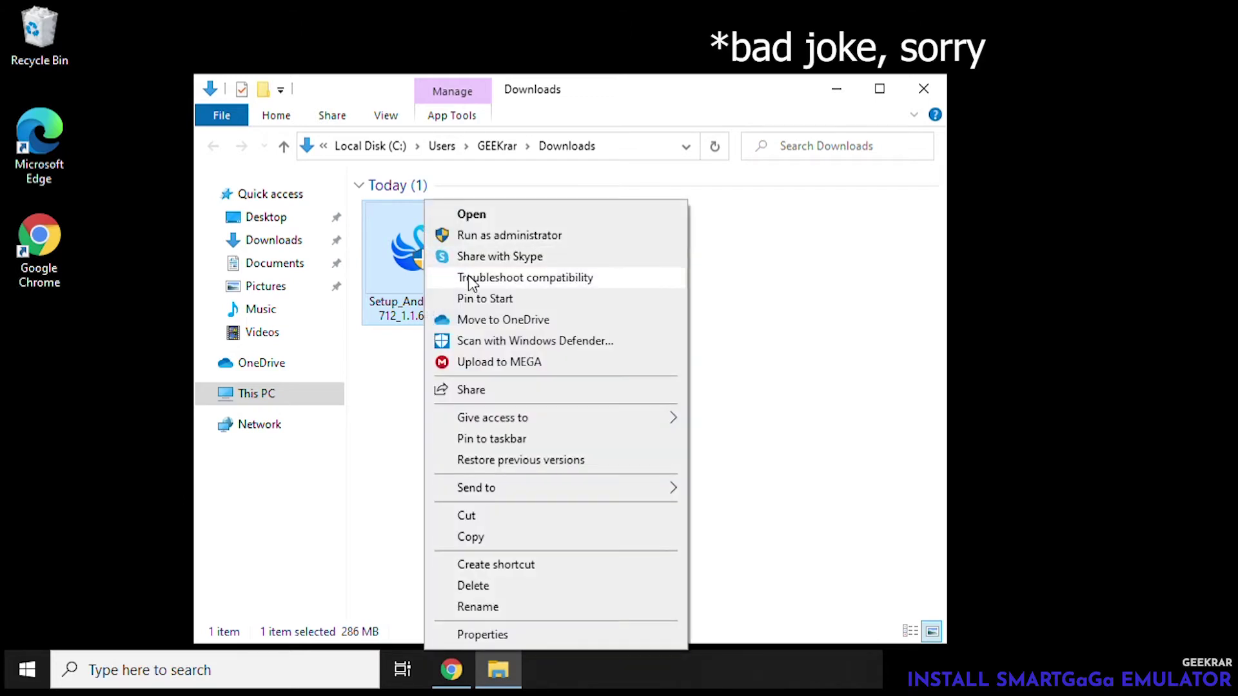
click(489, 236)
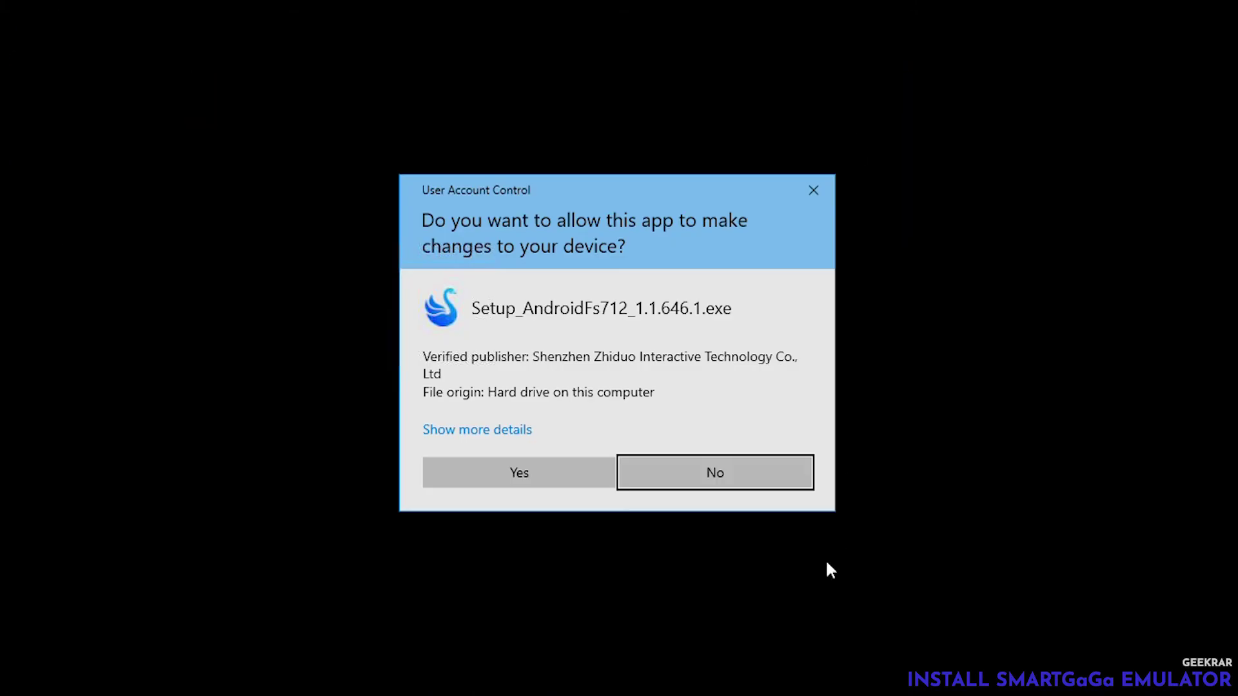
click(559, 475)
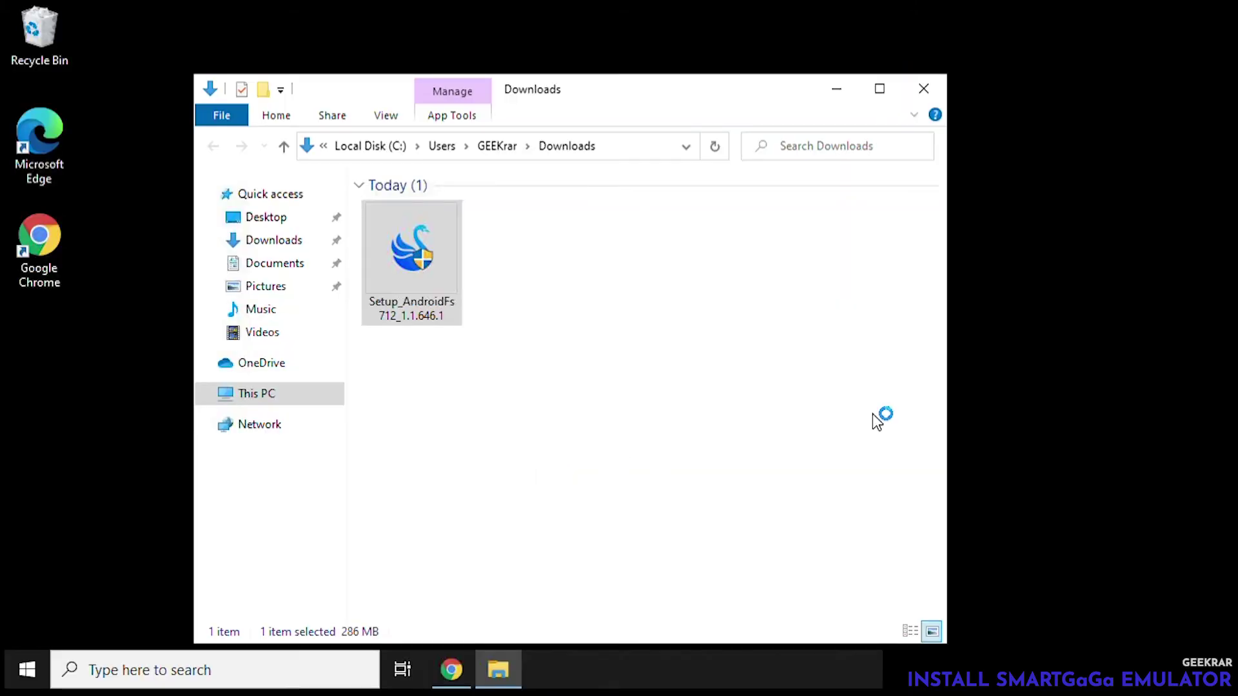
click(837, 88)
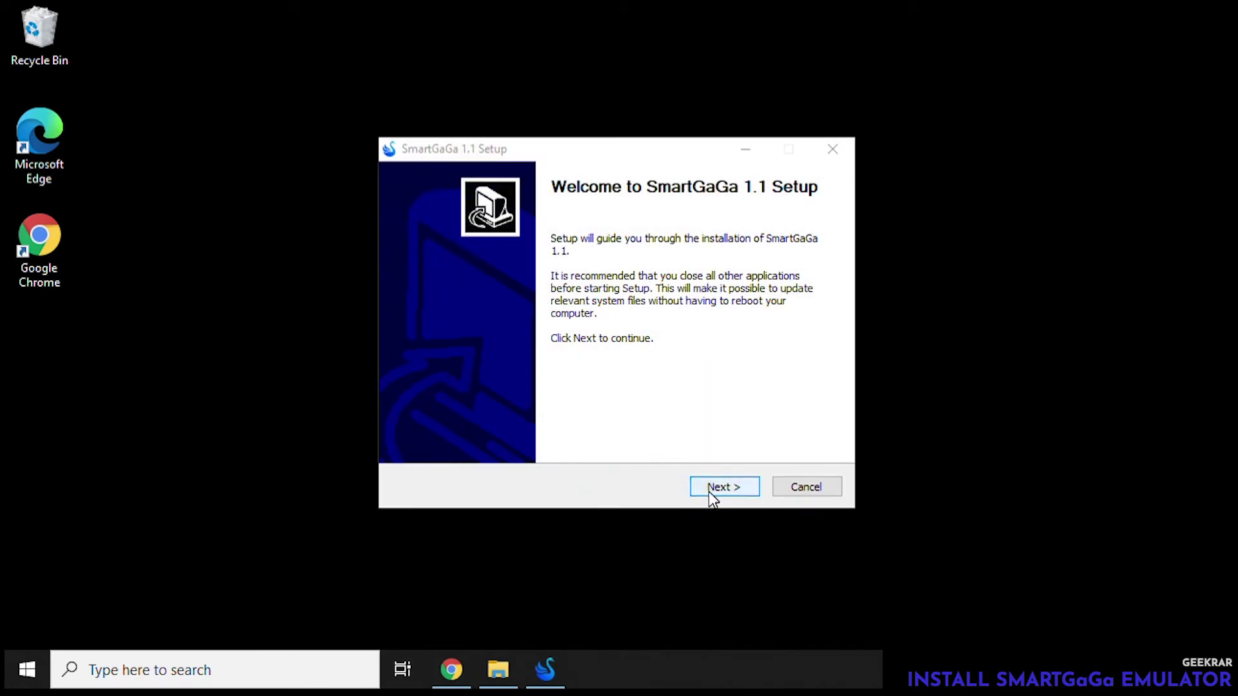
- Install SmartGaGa 1.1 in the default folder, accepting the license, and run it with network access allowed in the firewall
click(732, 494)
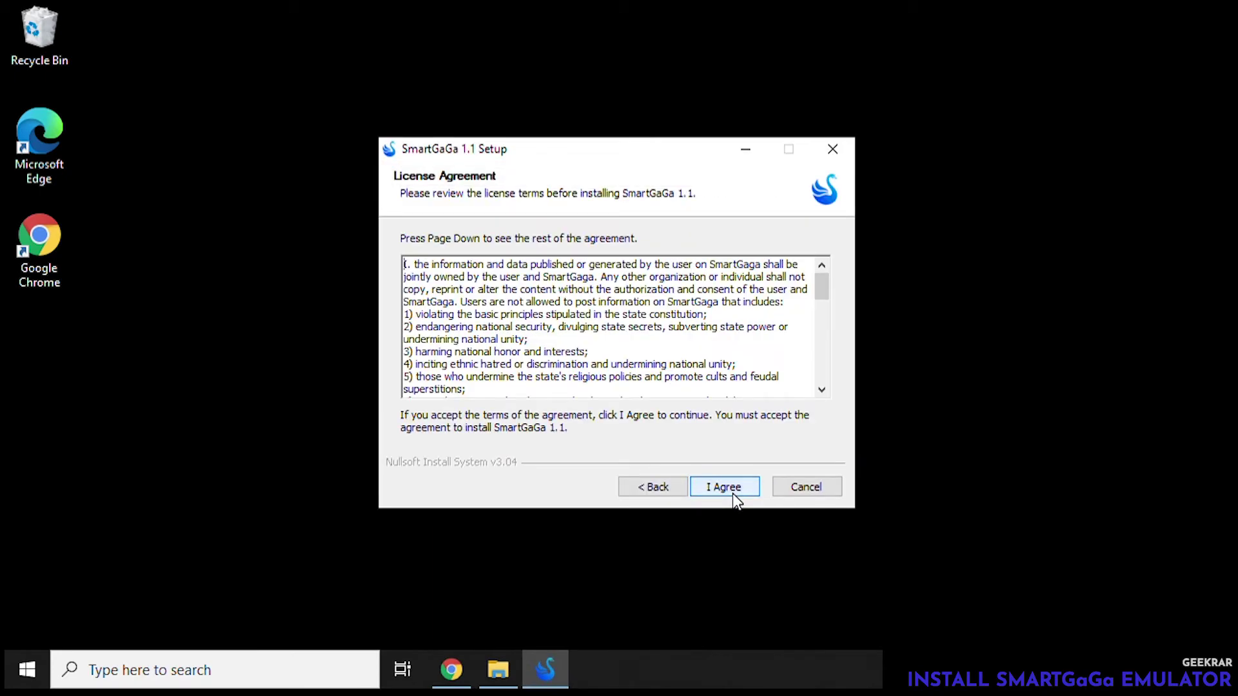
click(732, 494)
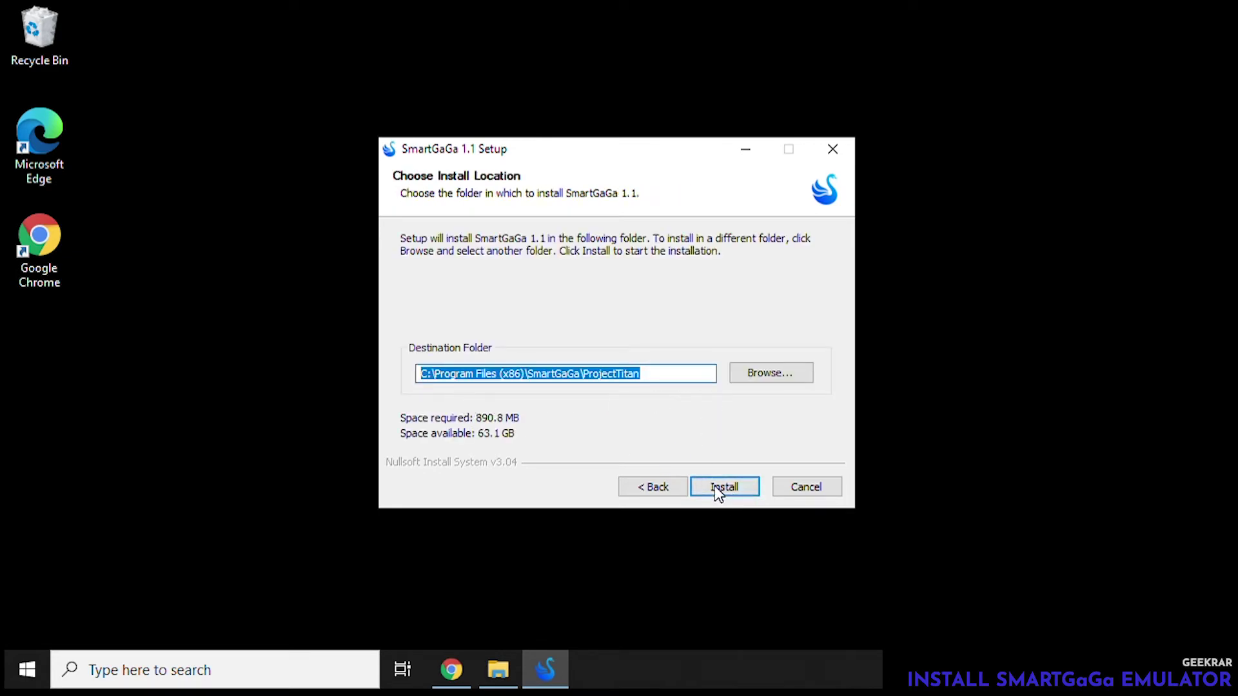
click(717, 493)
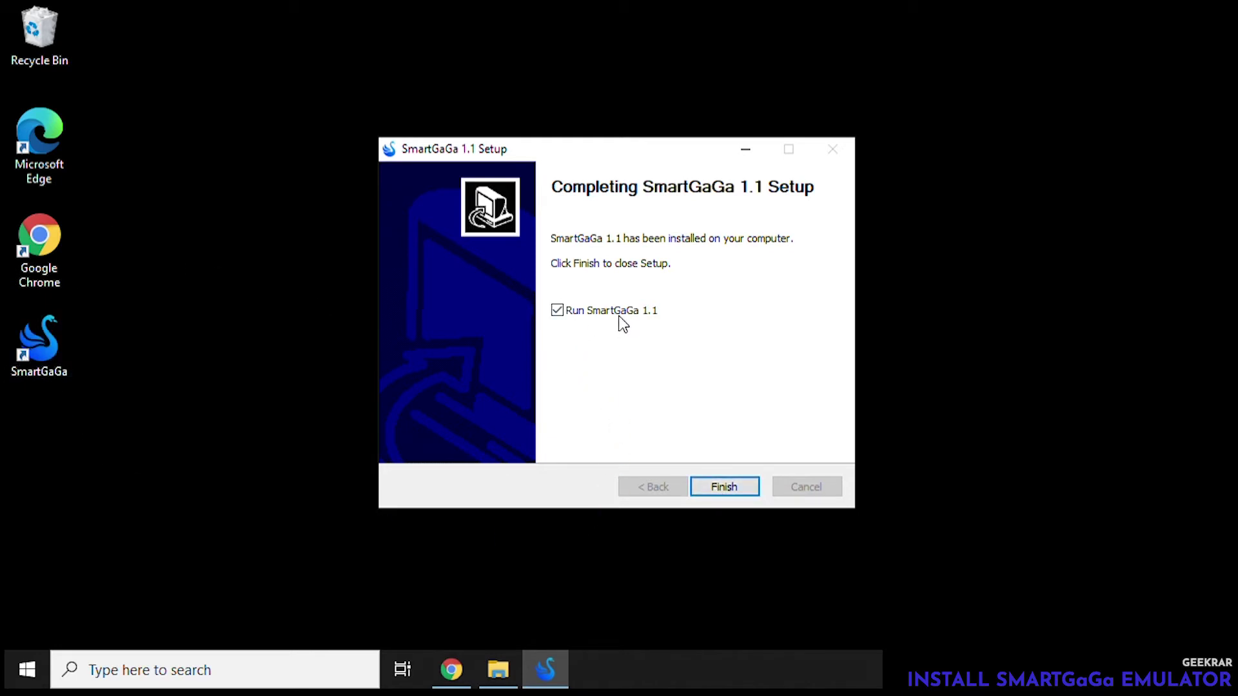
click(738, 485)
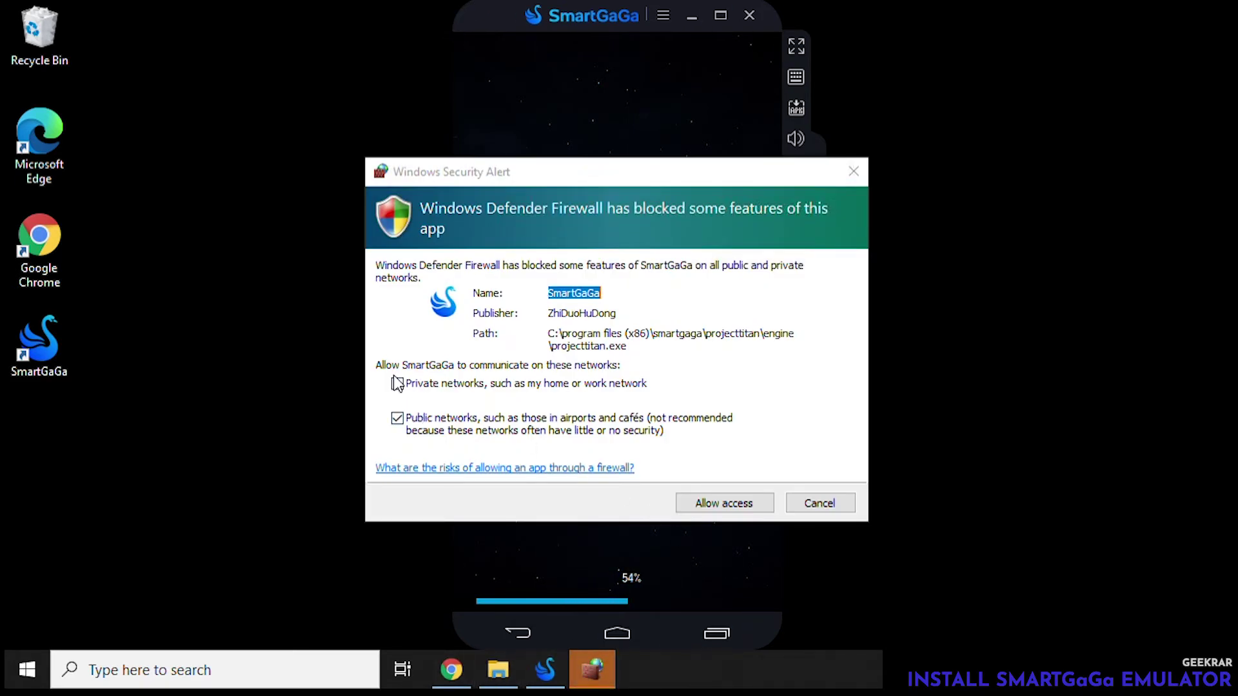
click(717, 506)
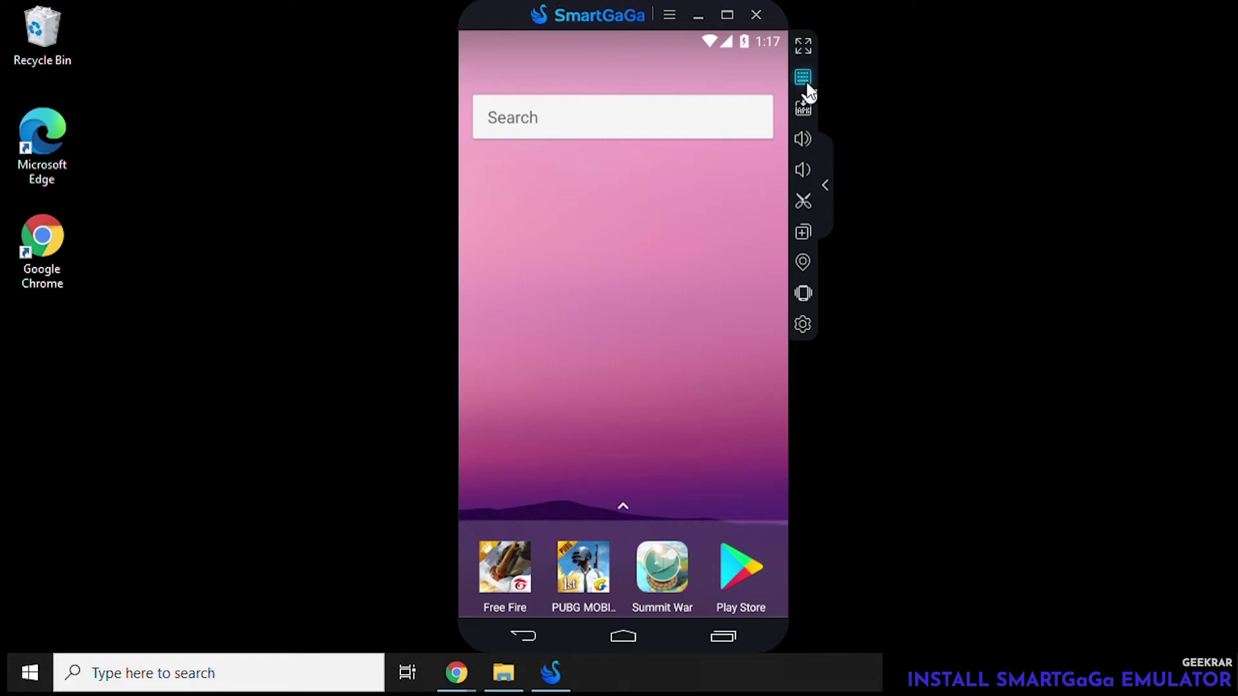
- Browse the Downloads folder for an external APK to install and cancel the selection
click(806, 87)
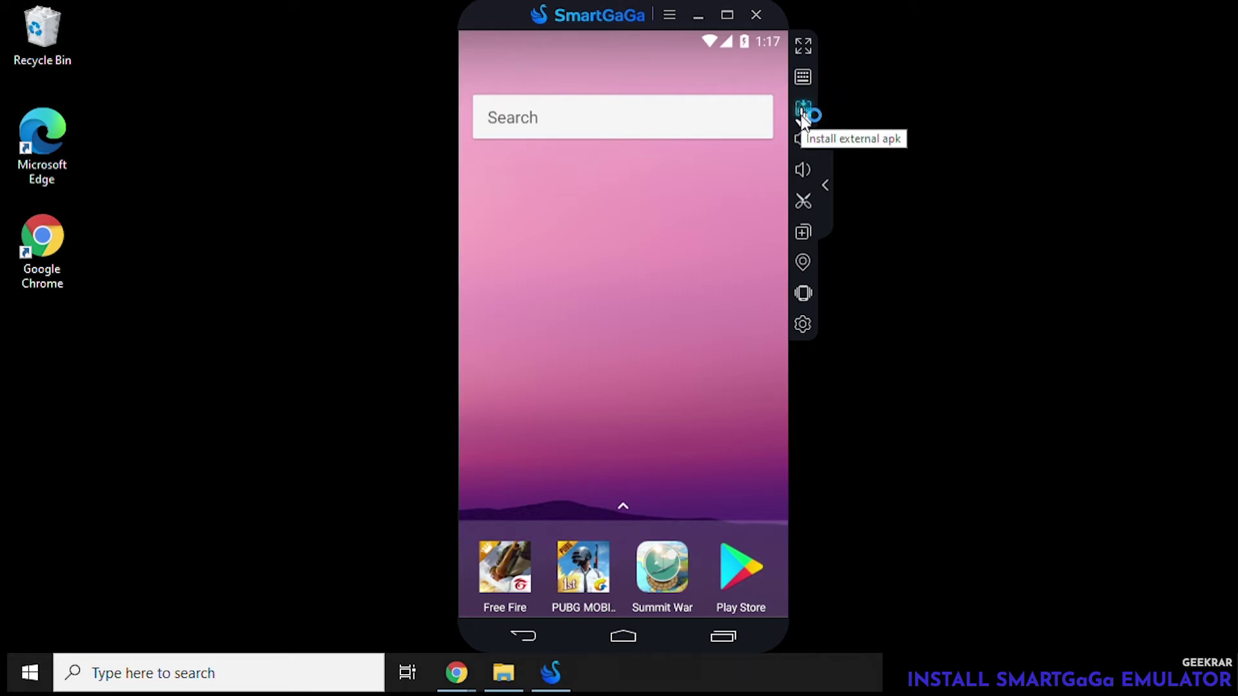
click(804, 111)
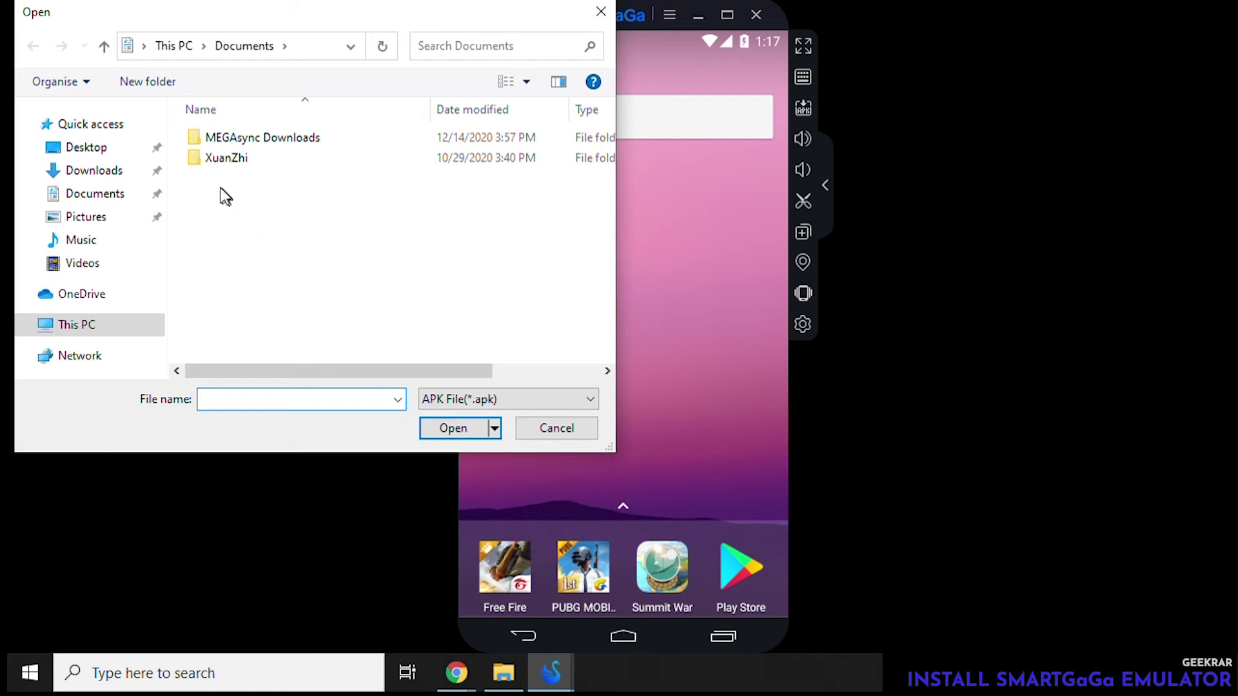
click(108, 171)
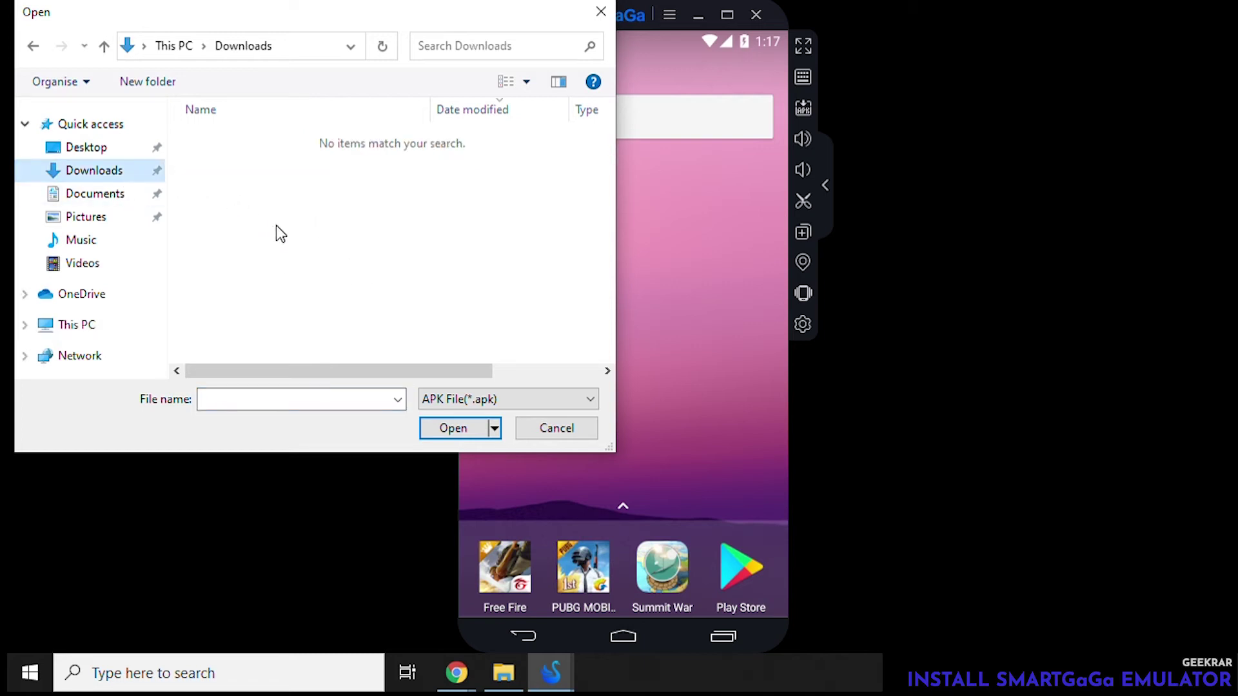
click(468, 434)
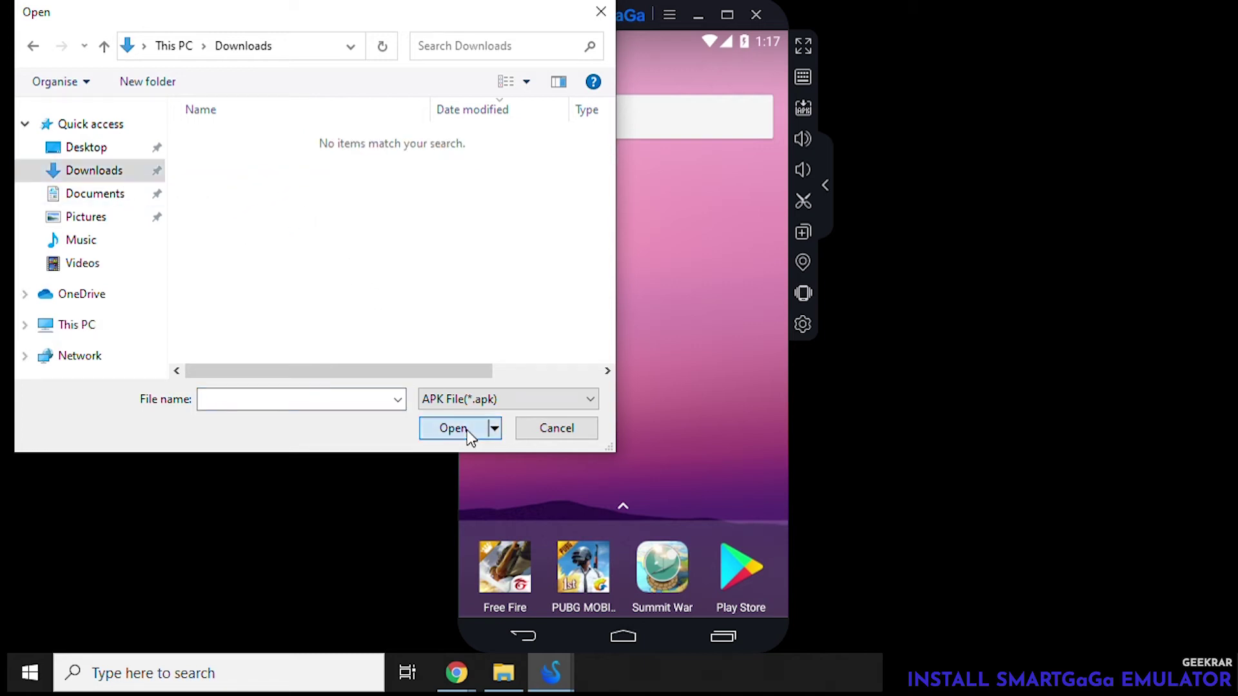
click(556, 428)
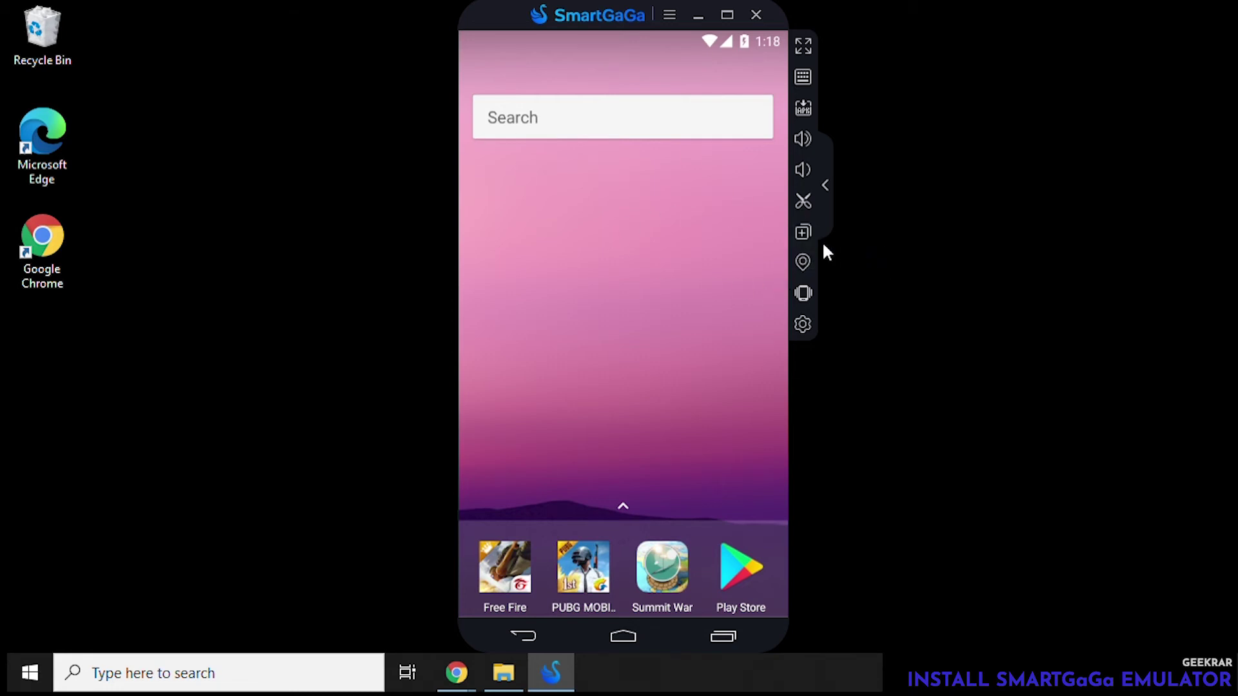
- Open a second emulator instance, move it beside the first one, and exit it
click(803, 237)
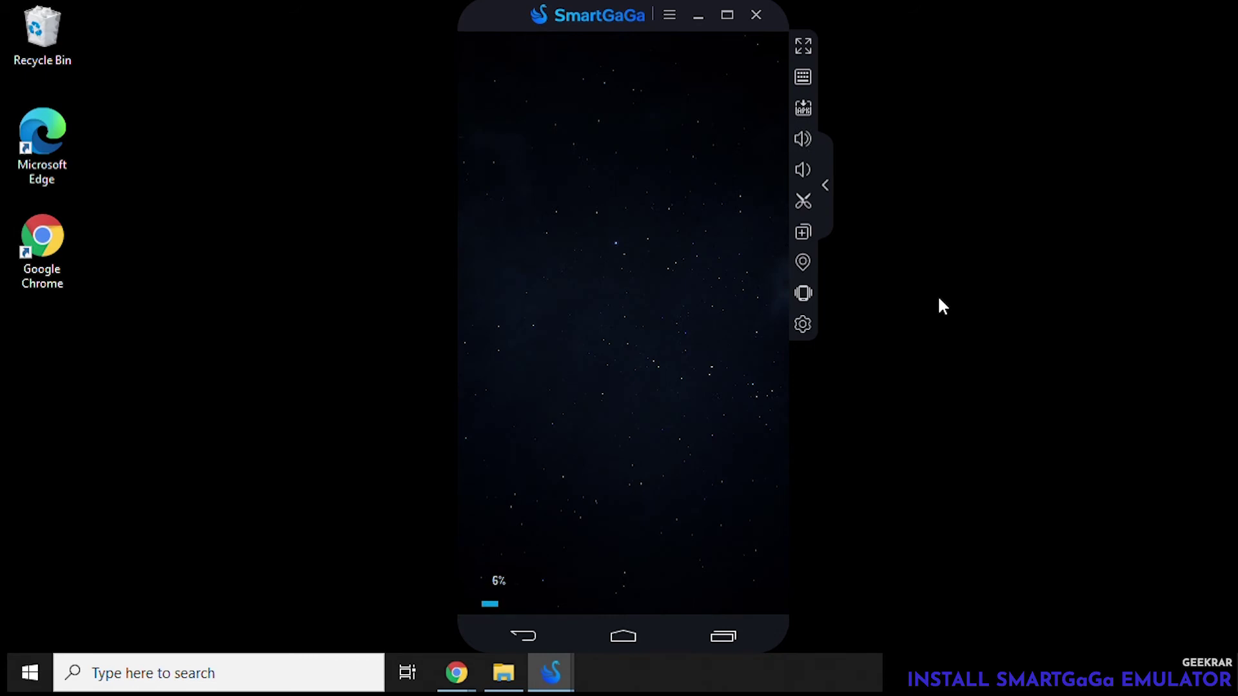
drag(588, 25, 331, 27)
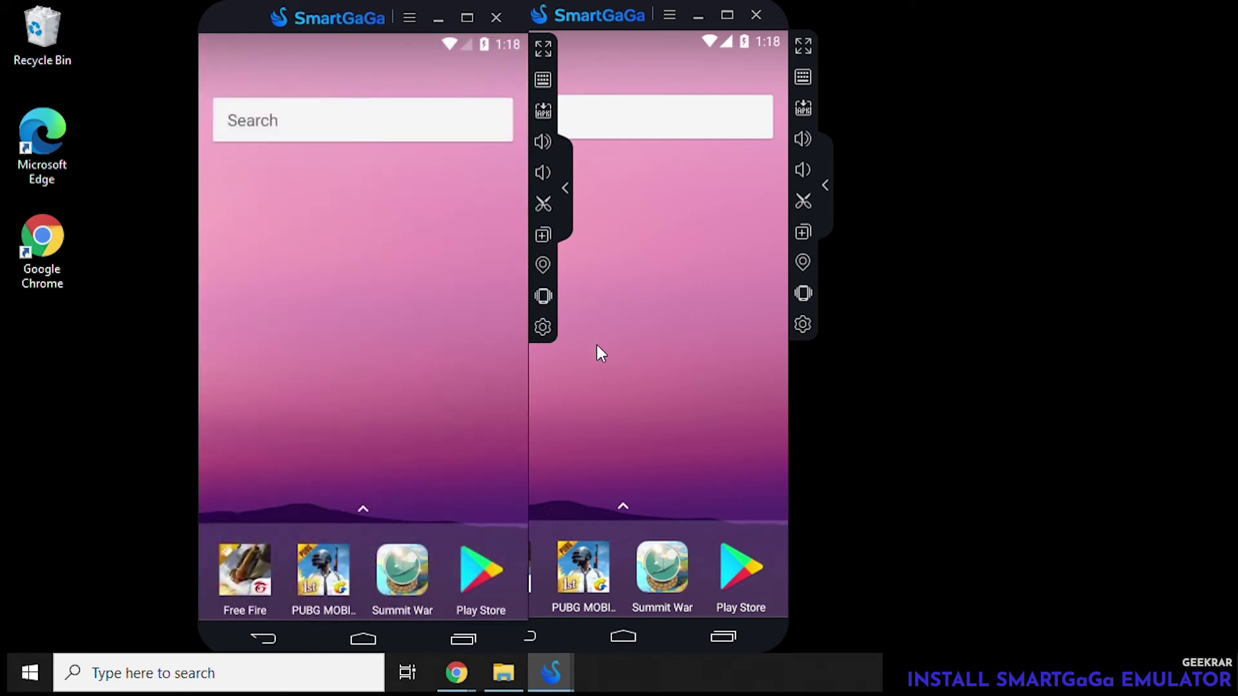
click(496, 18)
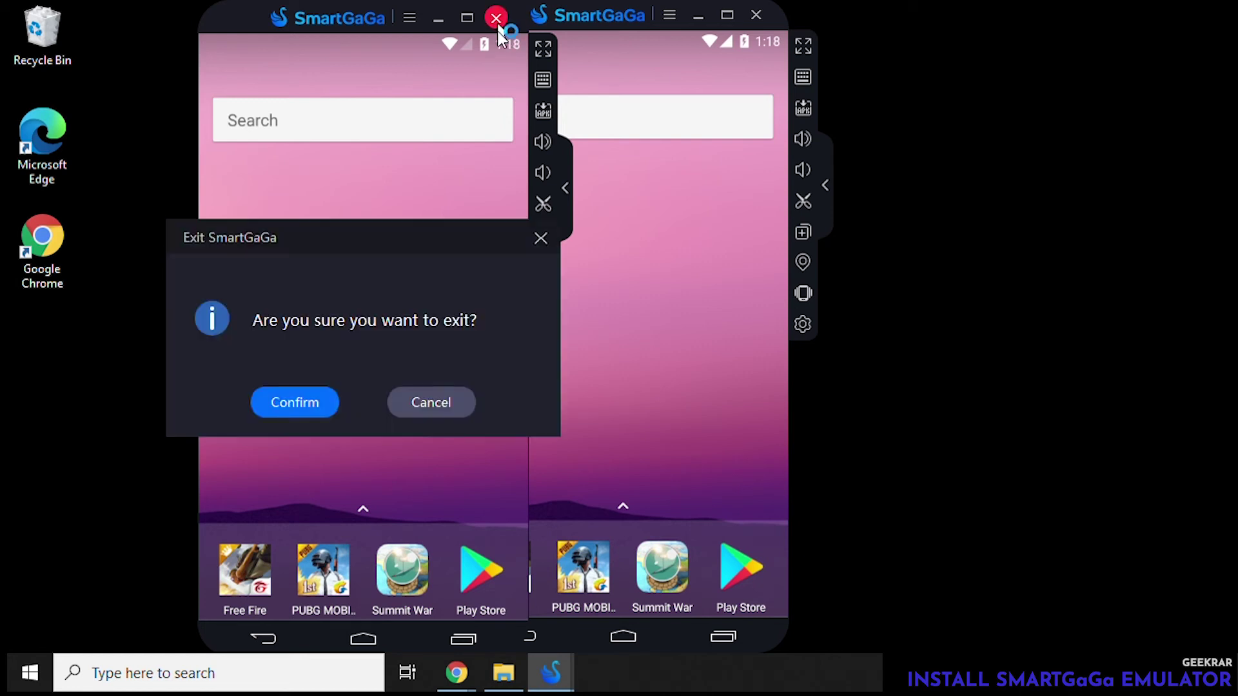
click(296, 409)
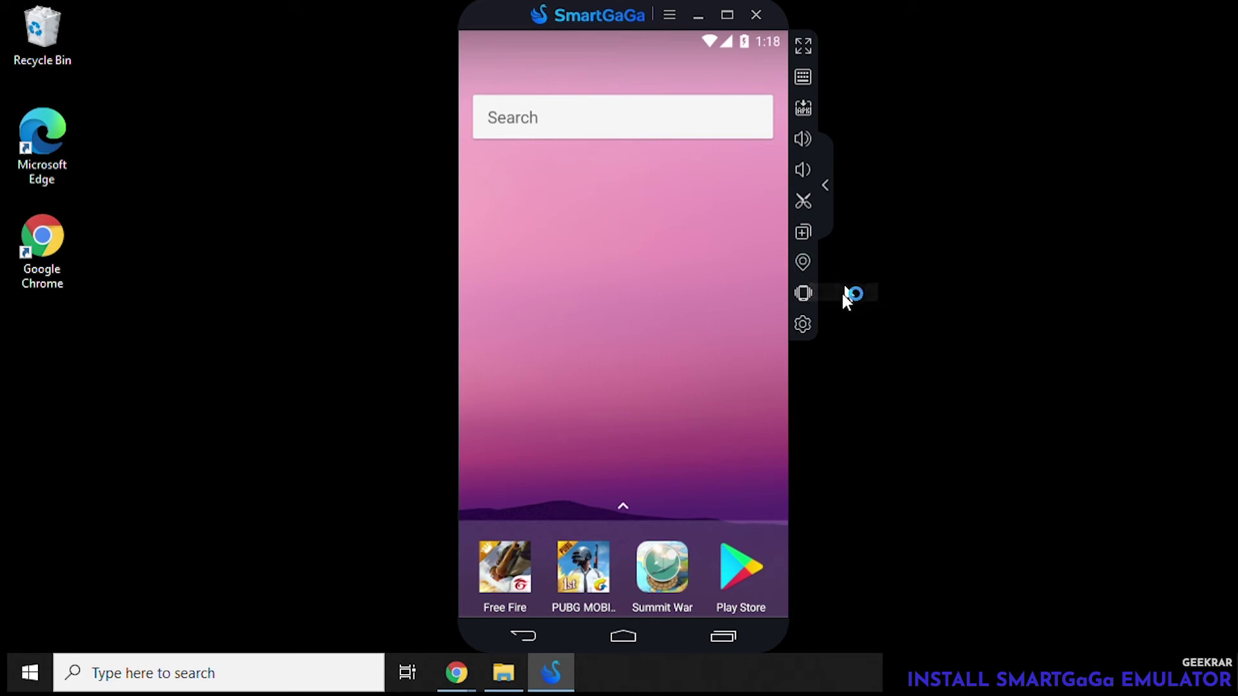
- In the basic settings, switch the Android version to Android 4.4.2 and back to Android 7.1.2
click(803, 325)
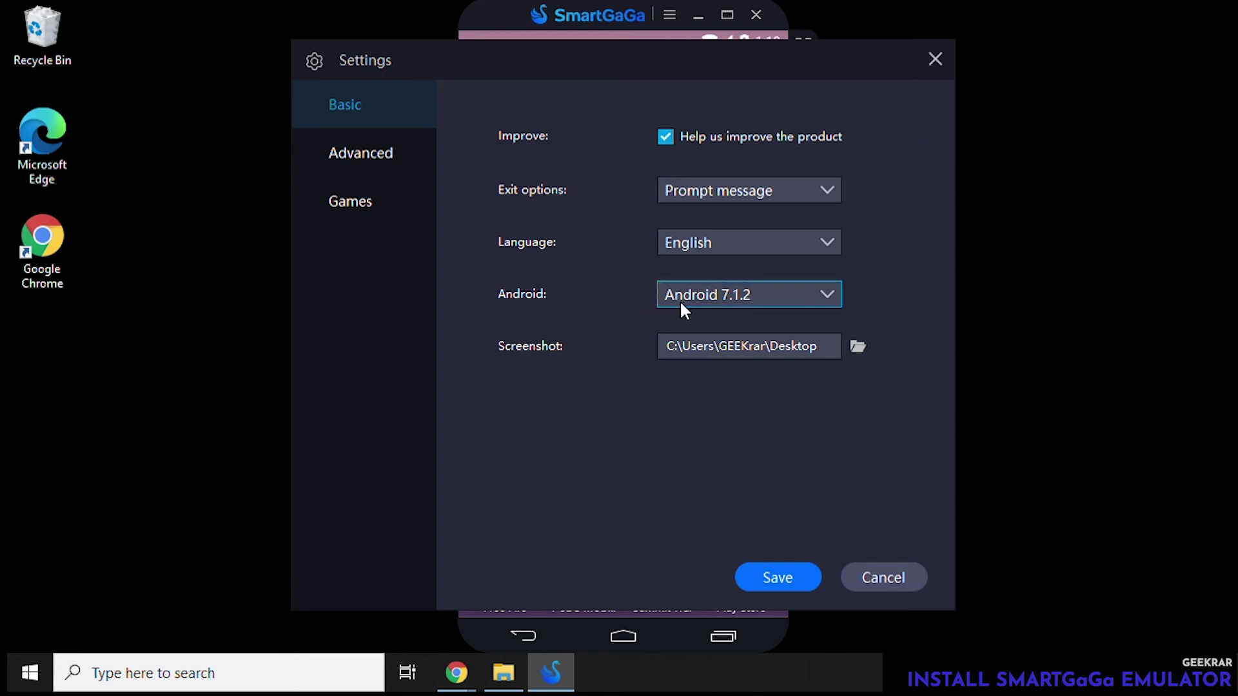
click(749, 298)
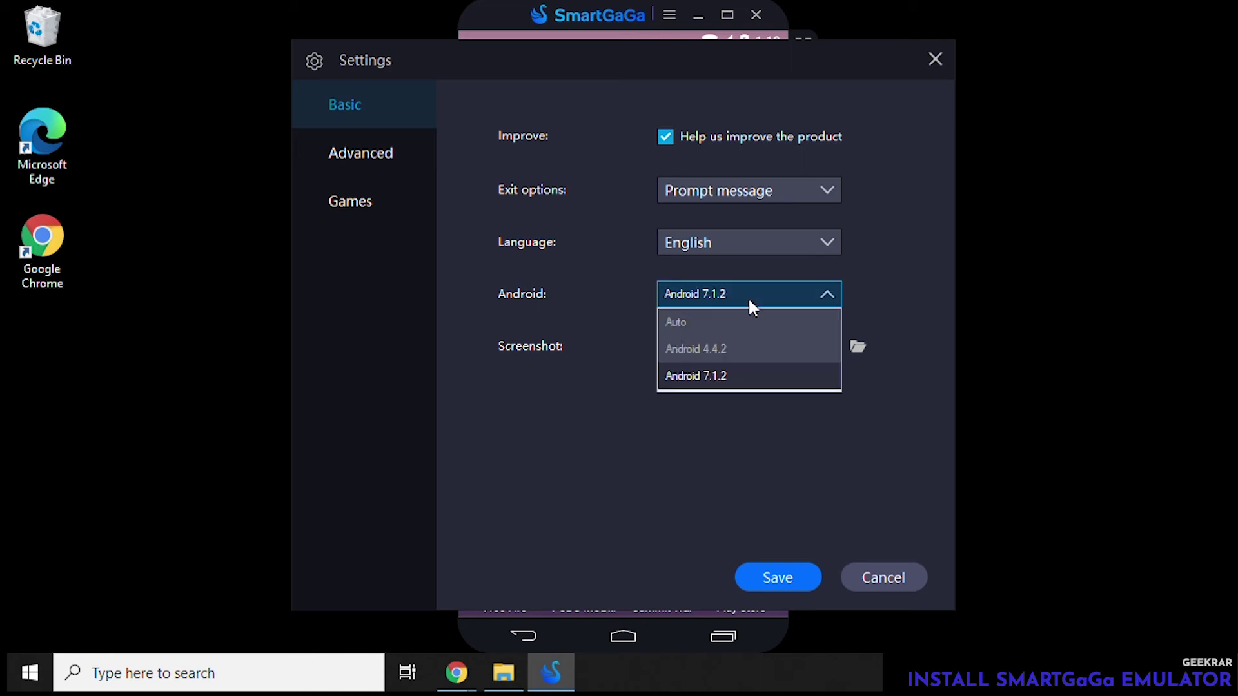
click(732, 350)
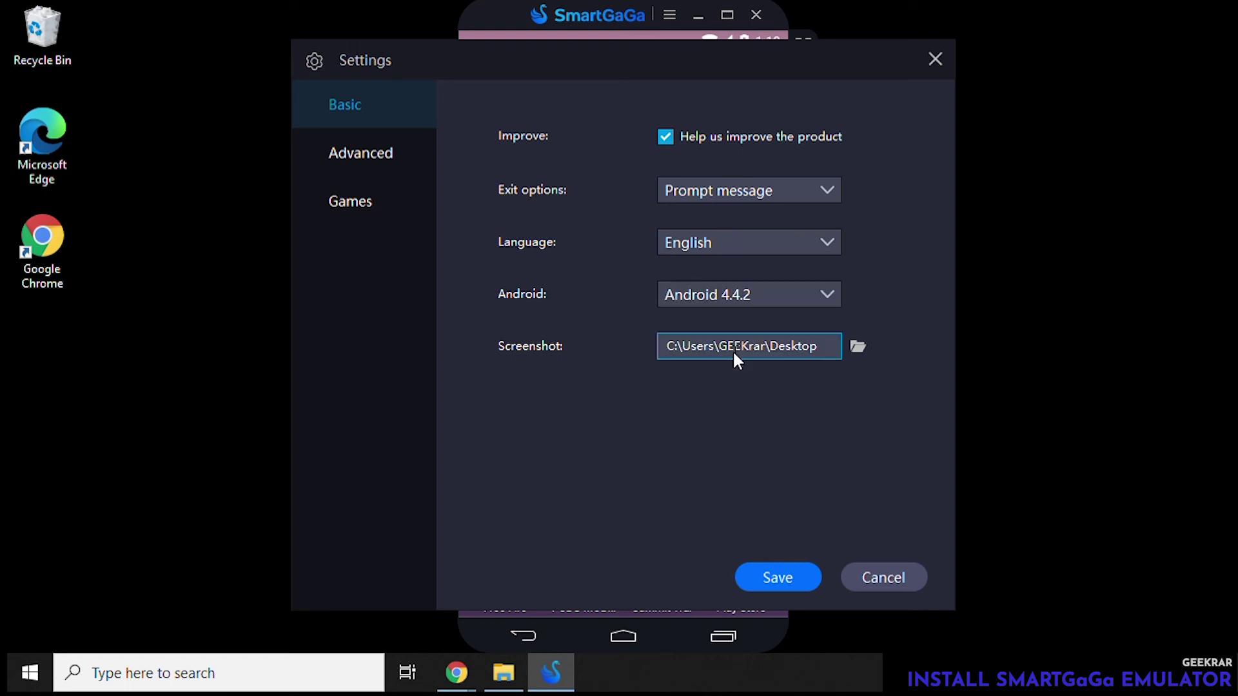
click(715, 299)
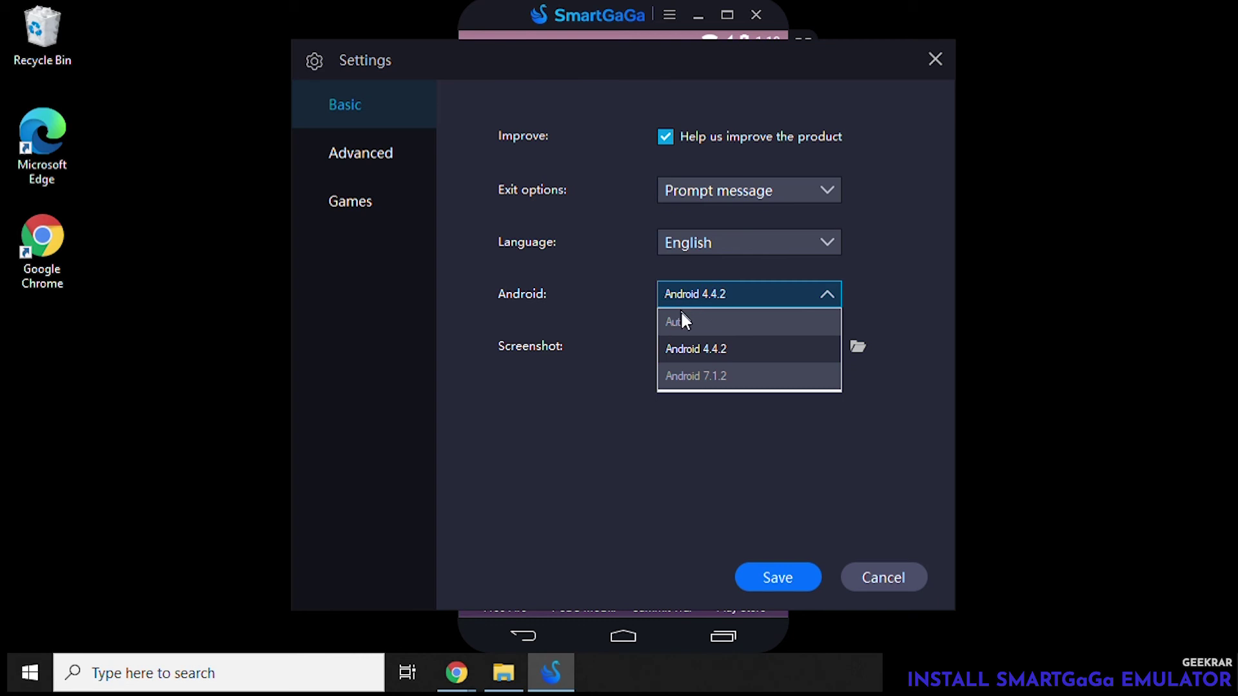
click(698, 378)
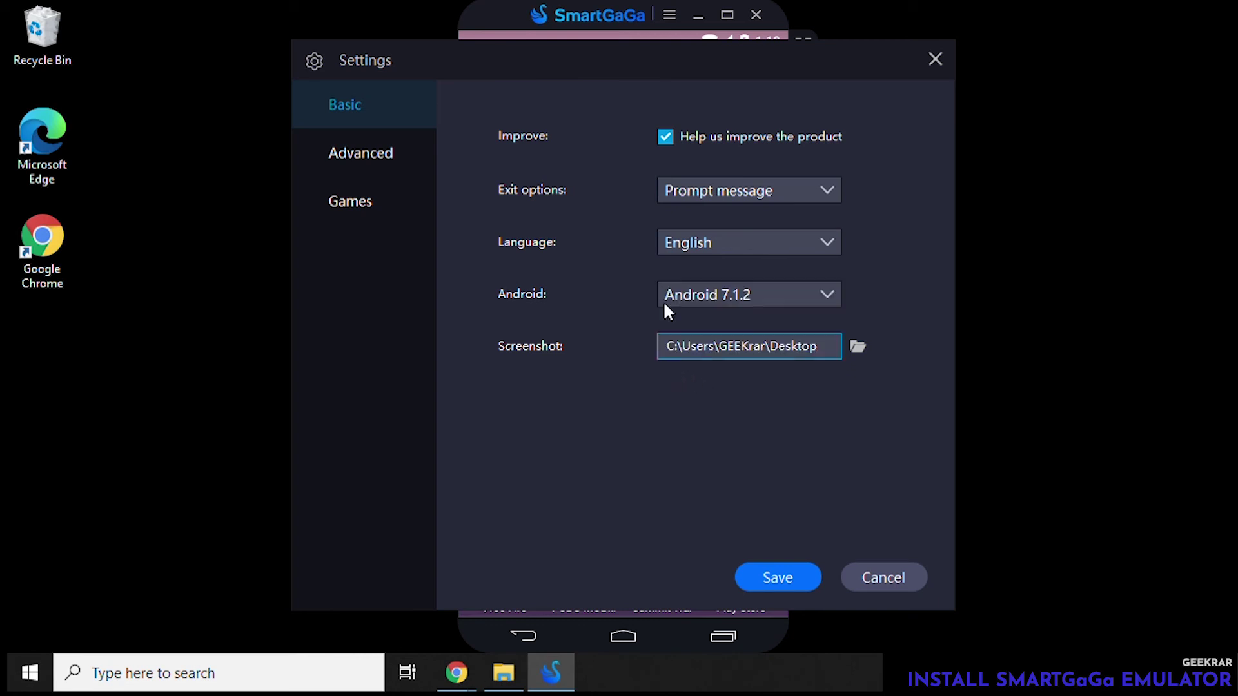
- Review the emulator's advanced and games settings, return to the basic ones, and close the settings without saving
click(339, 159)
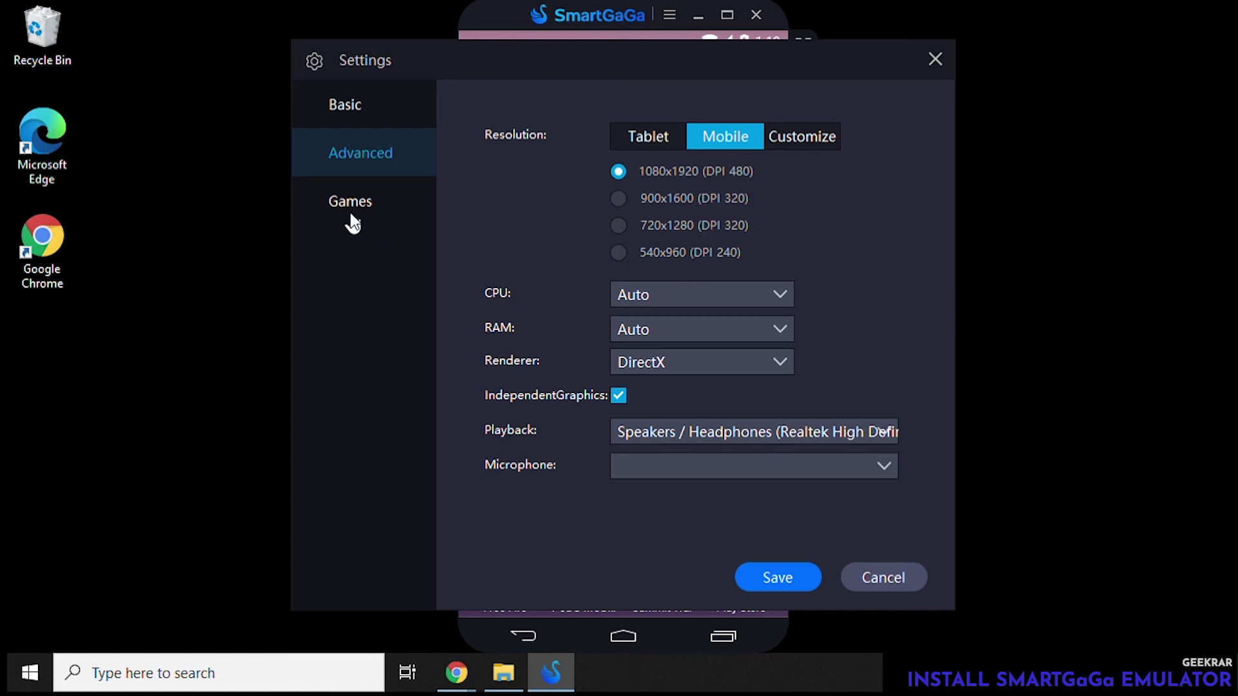
click(367, 215)
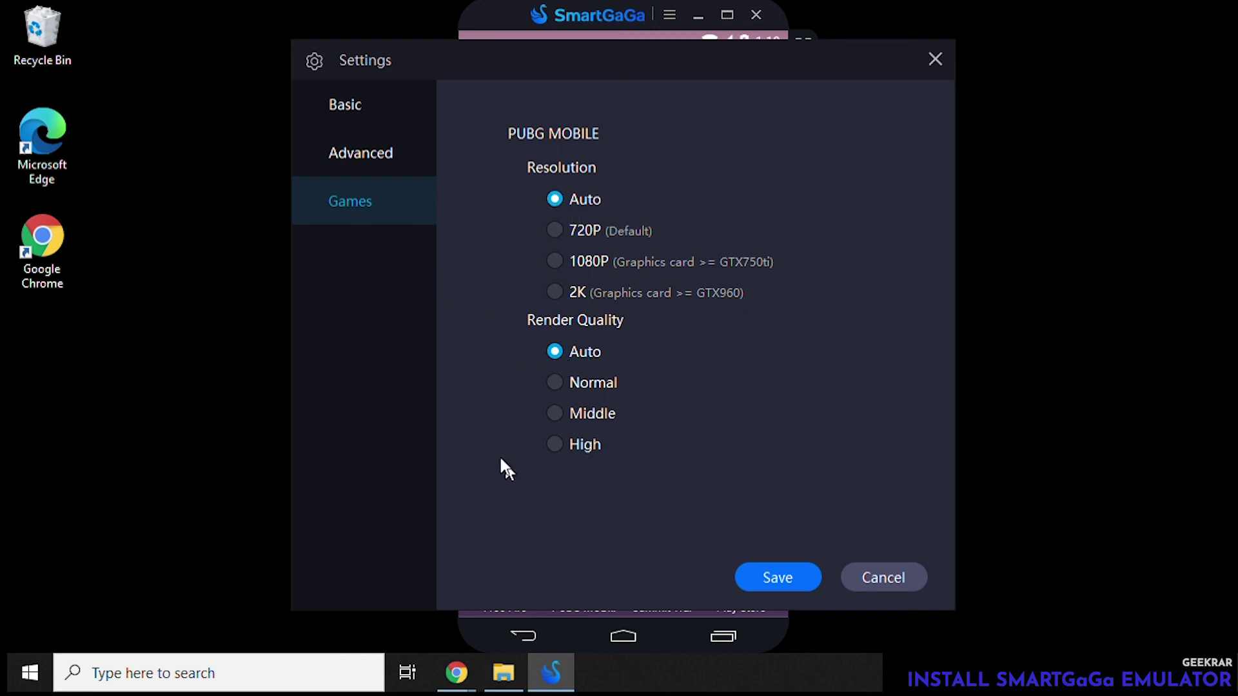
click(341, 122)
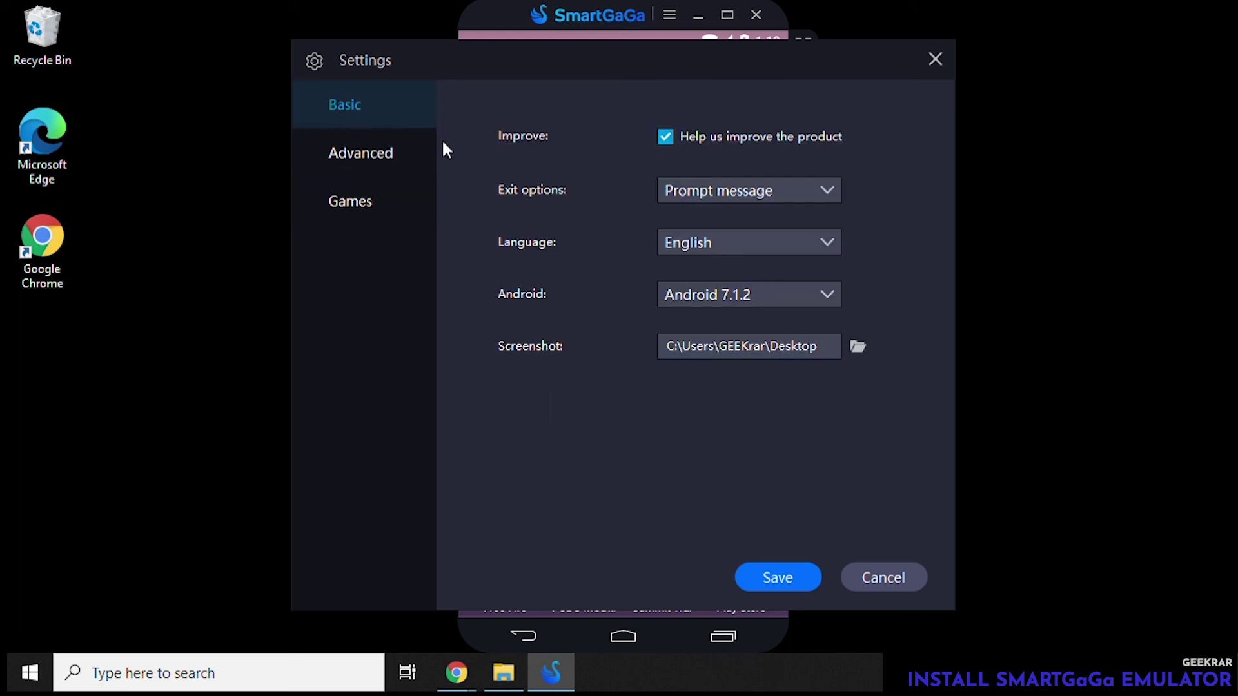
click(936, 61)
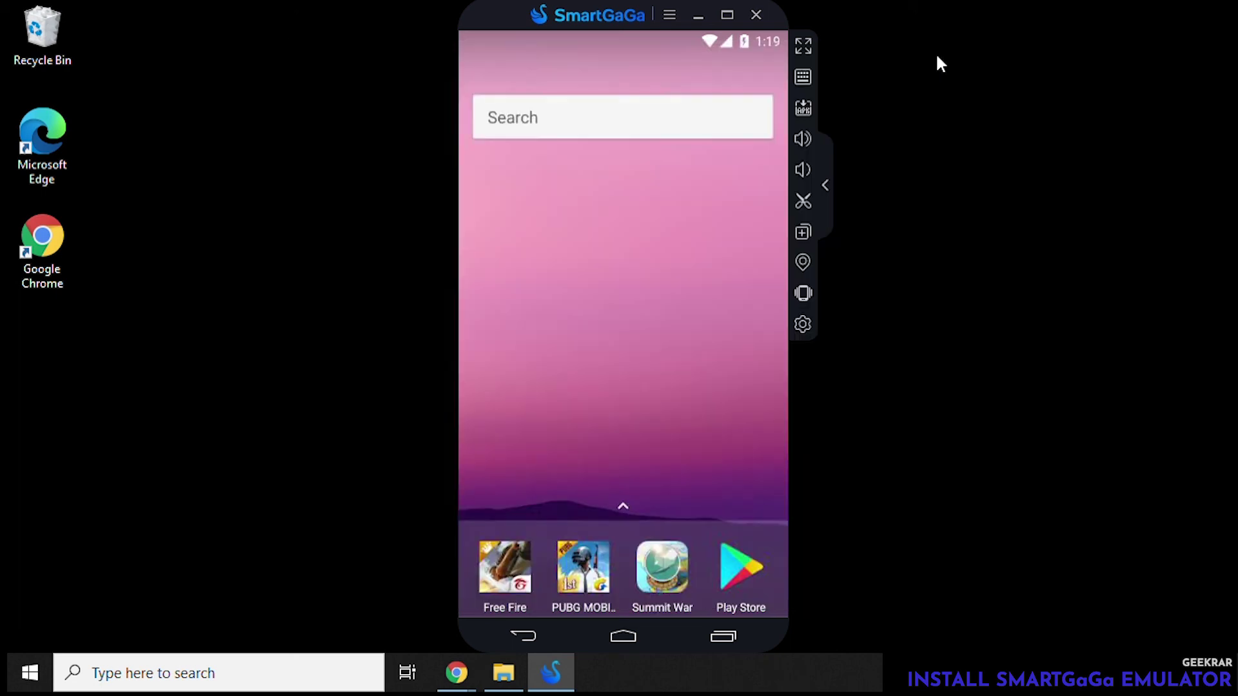